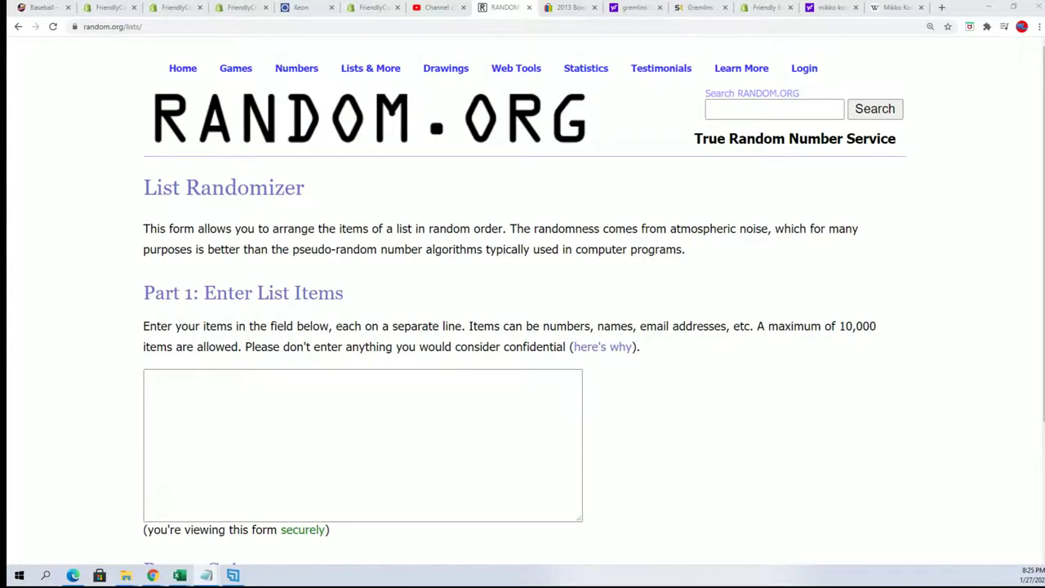
Copy the owner names from the Notepad list and bring up paste options in the List Randomizer box
{"action": "left_click_drag", "start_coordinate": [1044, 128], "coordinate": [661, 42]}
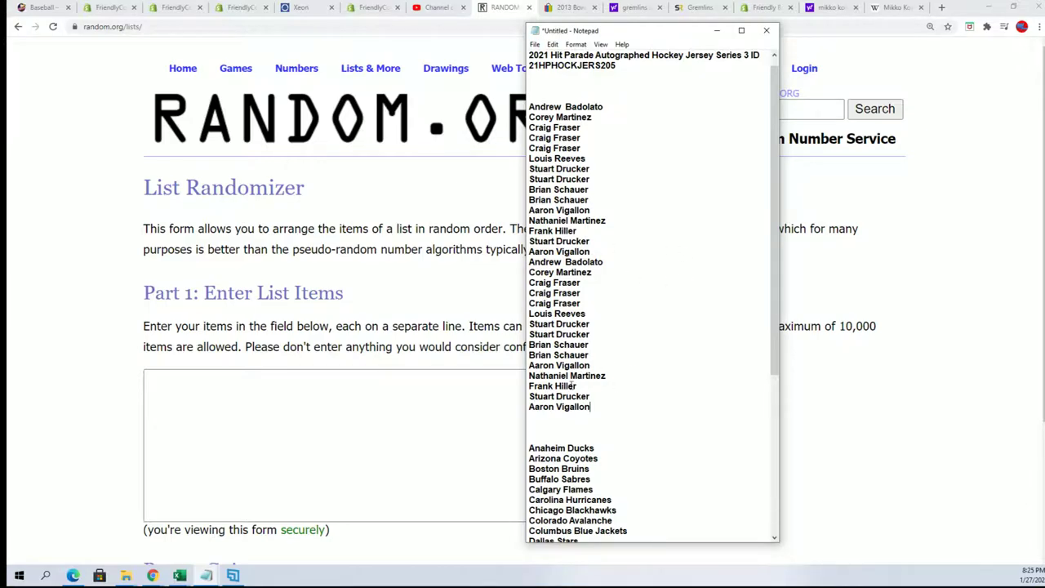
{"action": "left_click_drag", "start_coordinate": [606, 409], "coordinate": [541, 112]}
{"action": "key", "text": "ctrl+c"}
{"action": "right_click", "coordinate": [562, 126]}
{"action": "left_click", "coordinate": [570, 158]}
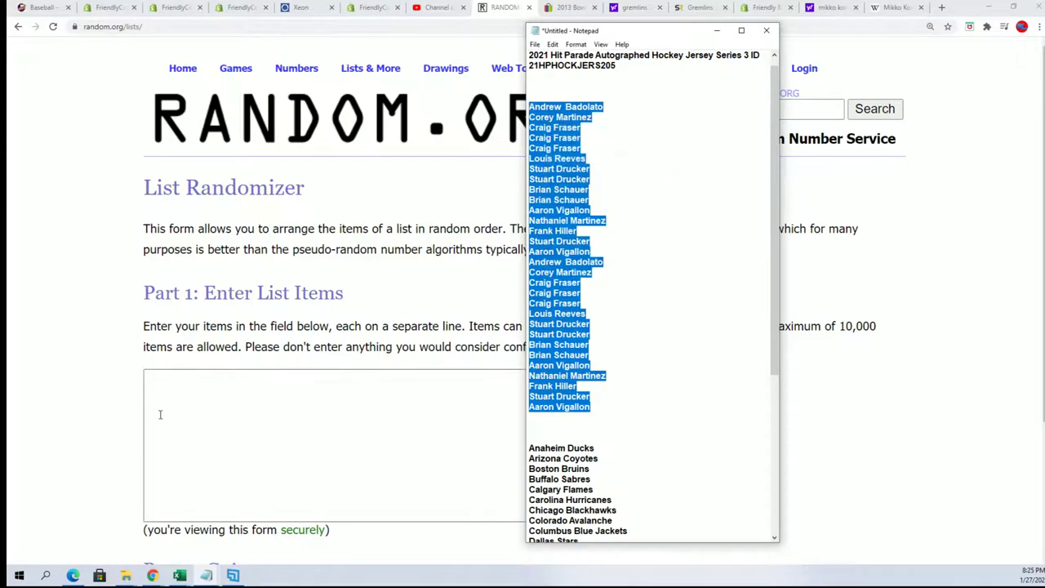
{"action": "left_click", "coordinate": [153, 372]}
{"action": "right_click", "coordinate": [153, 374]}
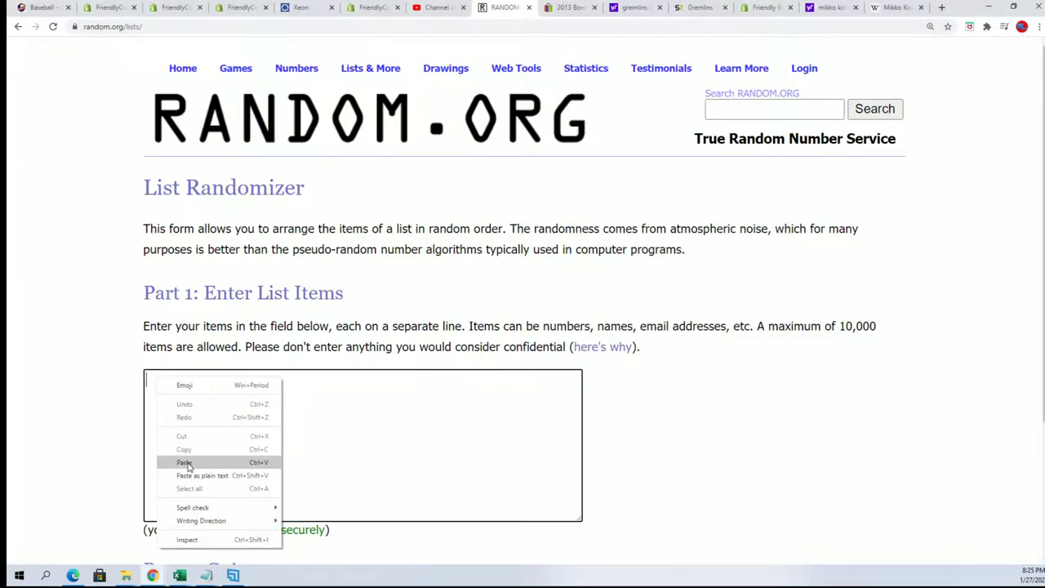
Paste the owner names into the list box, randomize them, then reshuffle five more times
{"action": "left_click", "coordinate": [187, 464]}
{"action": "scroll", "coordinate": [658, 376], "scroll_direction": "down", "scroll_amount": 2}
{"action": "left_click", "coordinate": [188, 448]}
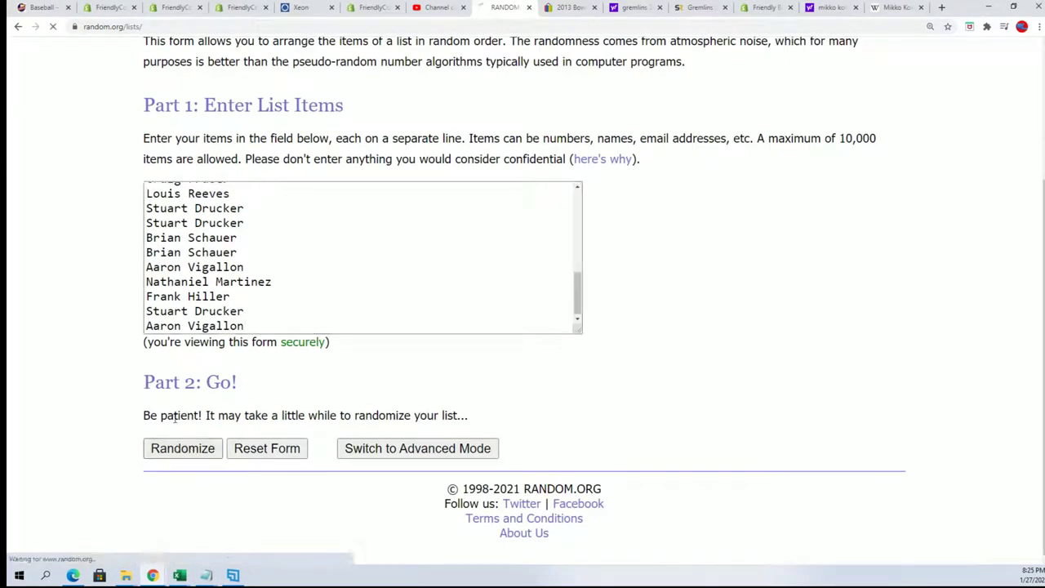
{"action": "left_click", "coordinate": [181, 448]}
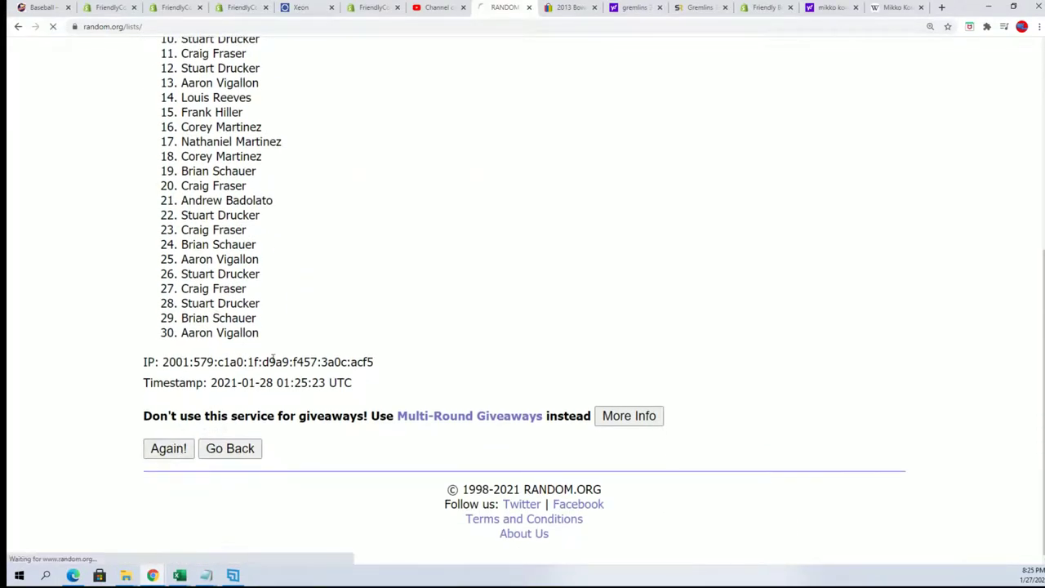
{"action": "left_click", "coordinate": [170, 449]}
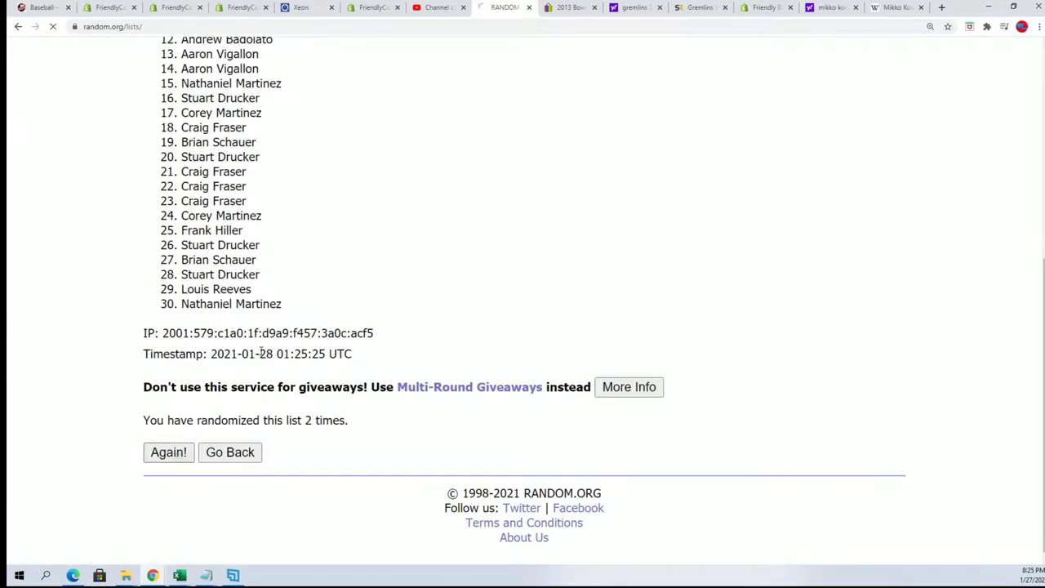
{"action": "scroll", "coordinate": [245, 405], "scroll_direction": "down", "scroll_amount": 5}
{"action": "key", "text": "Return"}
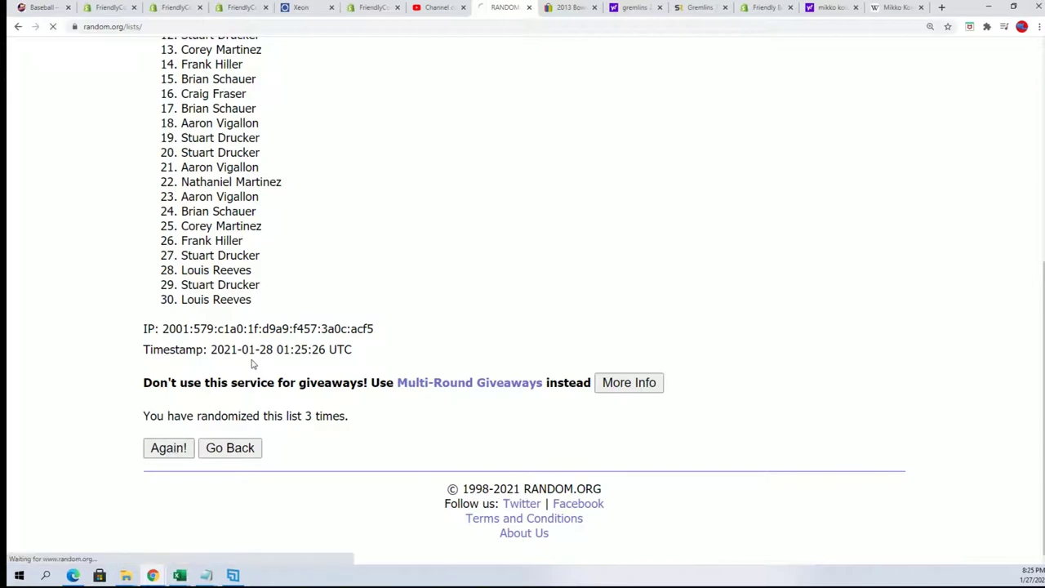
{"action": "scroll", "coordinate": [251, 366], "scroll_direction": "down", "scroll_amount": 5}
{"action": "left_click", "coordinate": [173, 447]}
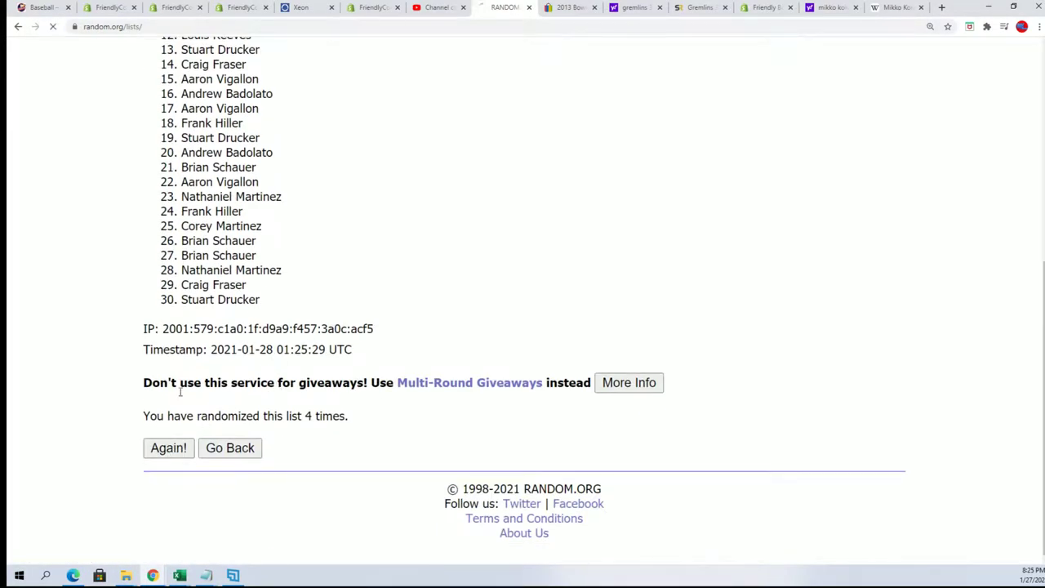
{"action": "left_click", "coordinate": [173, 449]}
{"action": "scroll", "coordinate": [168, 457], "scroll_direction": "down", "scroll_amount": 5}
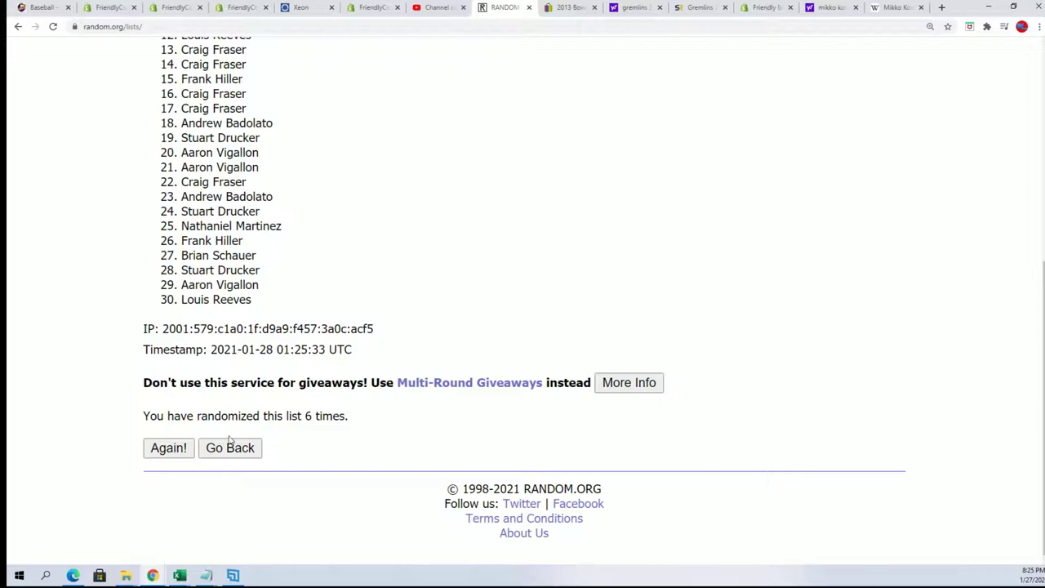
{"action": "left_click", "coordinate": [172, 450]}
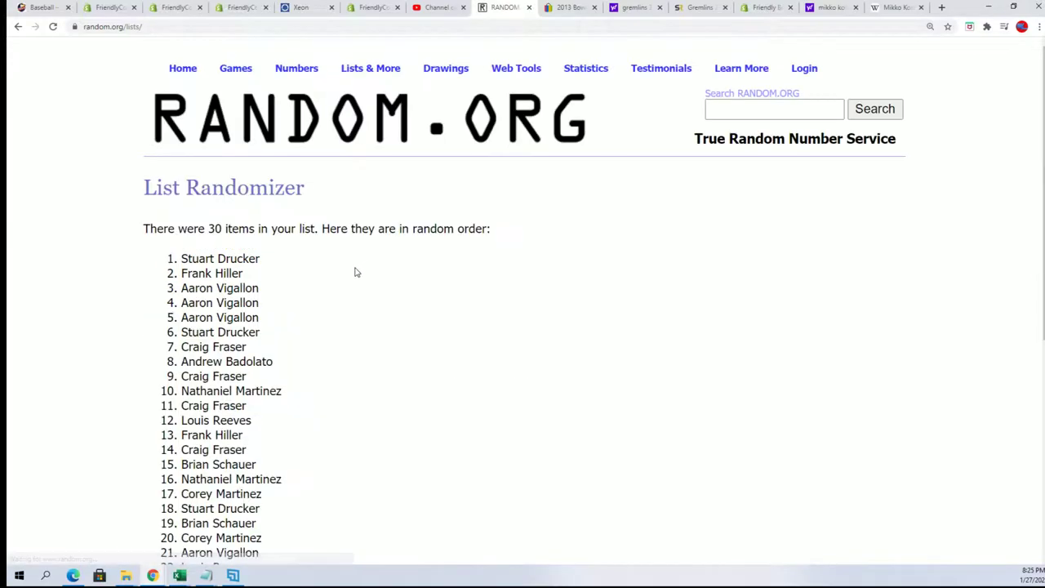
Select the 30 shuffled owner names and copy them
{"action": "scroll", "coordinate": [351, 276], "scroll_direction": "down", "scroll_amount": 2}
{"action": "scroll", "coordinate": [345, 283], "scroll_direction": "up", "scroll_amount": 1}
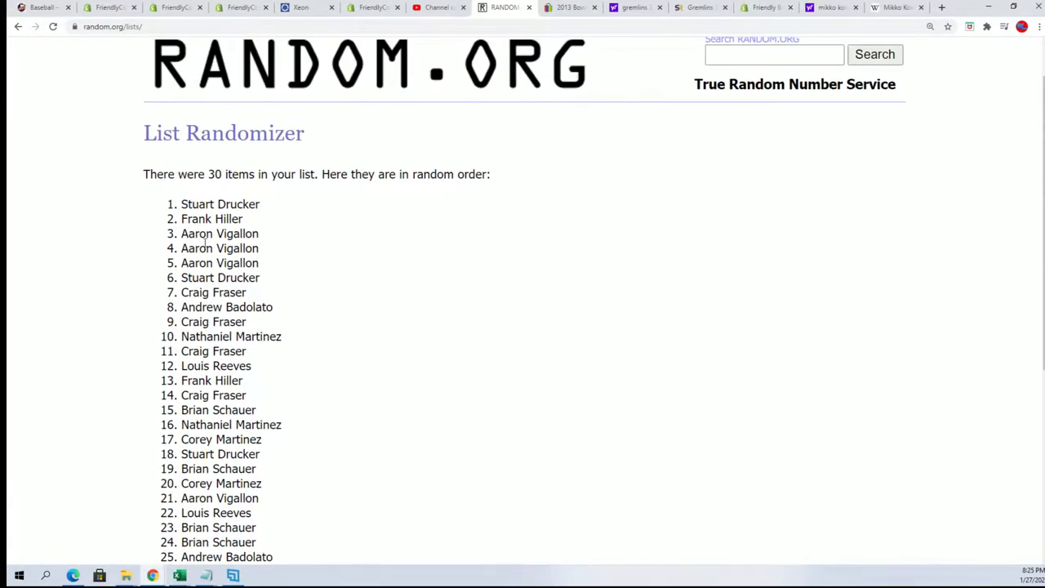
{"action": "left_click_drag", "start_coordinate": [178, 203], "coordinate": [333, 474]}
{"action": "scroll", "coordinate": [286, 404], "scroll_direction": "down", "scroll_amount": 2}
{"action": "right_click", "coordinate": [196, 136]}
{"action": "left_click", "coordinate": [216, 144]}
{"action": "scroll", "coordinate": [216, 144], "scroll_direction": "down", "scroll_amount": 3}
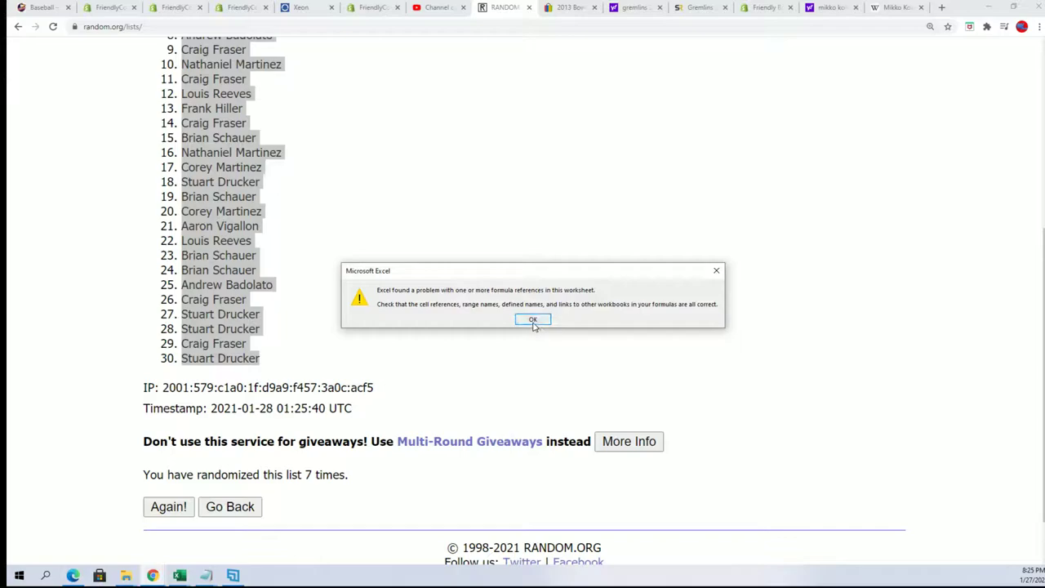
Dismiss the Excel formula-reference warning and copy the 30 randomized names again
{"action": "left_click", "coordinate": [533, 320]}
{"action": "right_click", "coordinate": [228, 239]}
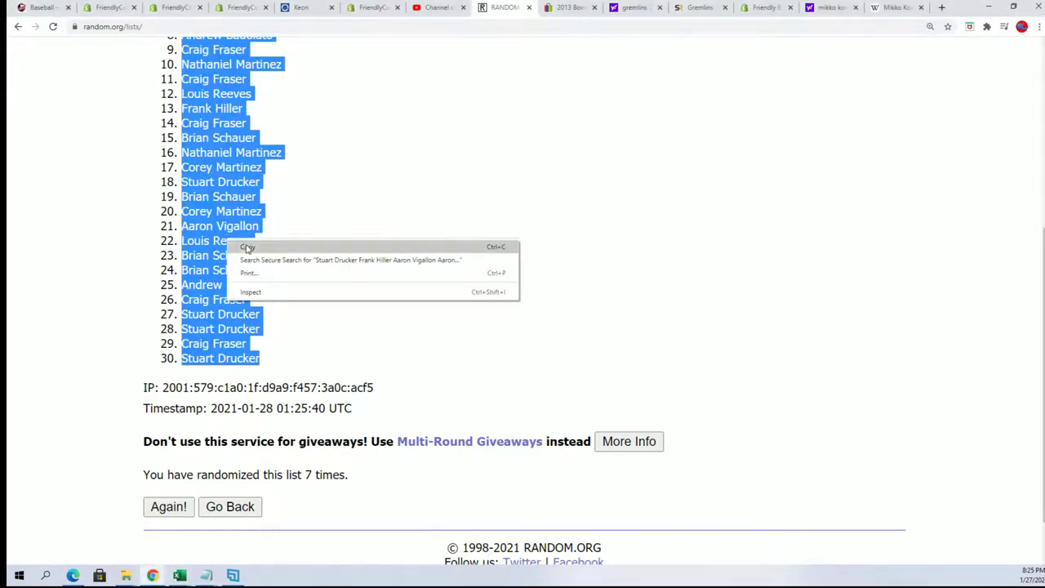
{"action": "left_click", "coordinate": [240, 246]}
{"action": "scroll", "coordinate": [392, 476], "scroll_direction": "up", "scroll_amount": 3}
{"action": "scroll", "coordinate": [356, 329], "scroll_direction": "up", "scroll_amount": 2}
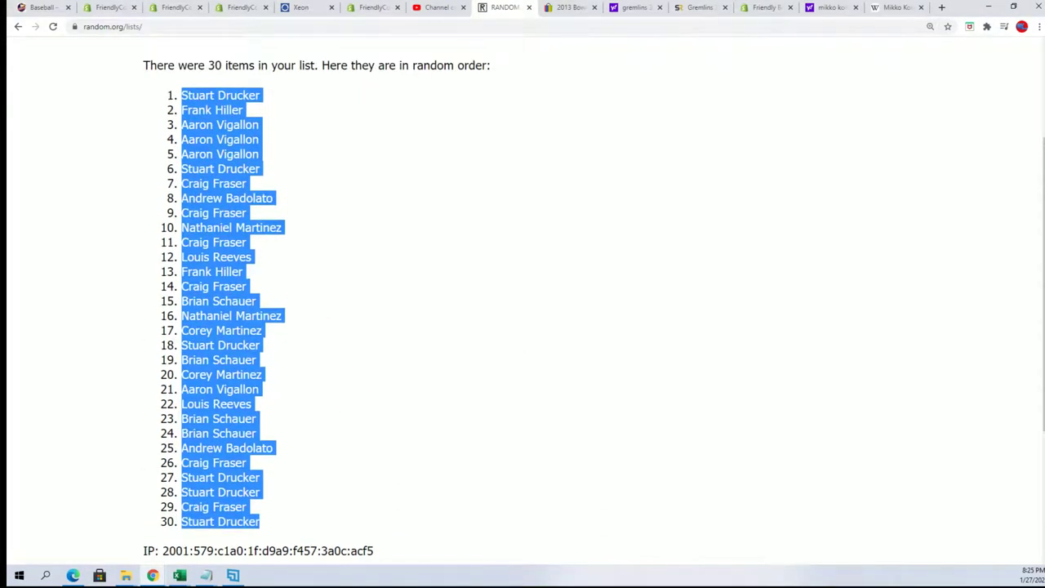
{"action": "key", "text": "alt+Tab"}
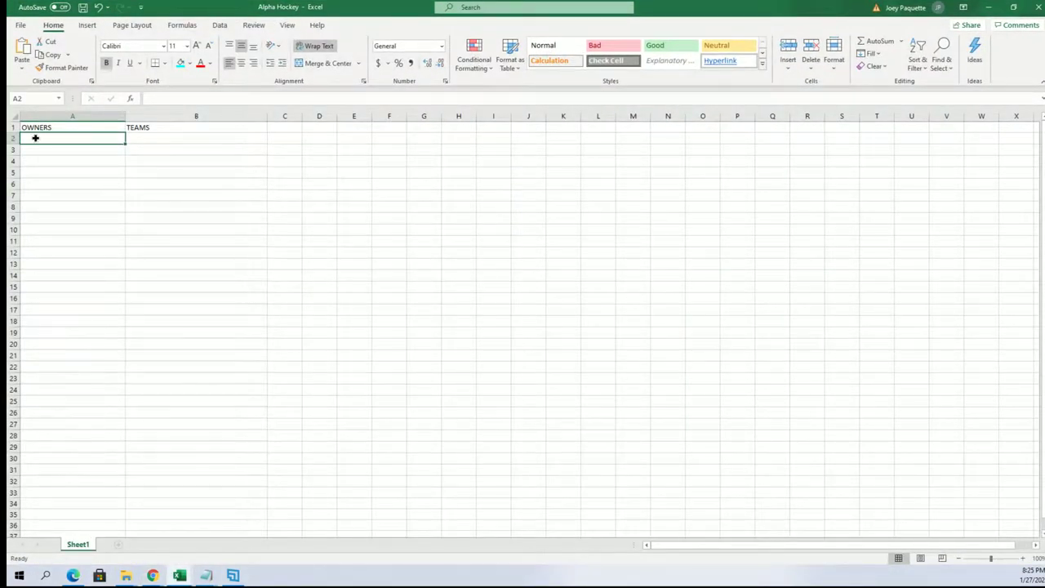
Paste Special the owner names as text into A2:A31 and zoom the sheet to 120%
{"action": "right_click", "coordinate": [35, 137]}
{"action": "left_click", "coordinate": [102, 210]}
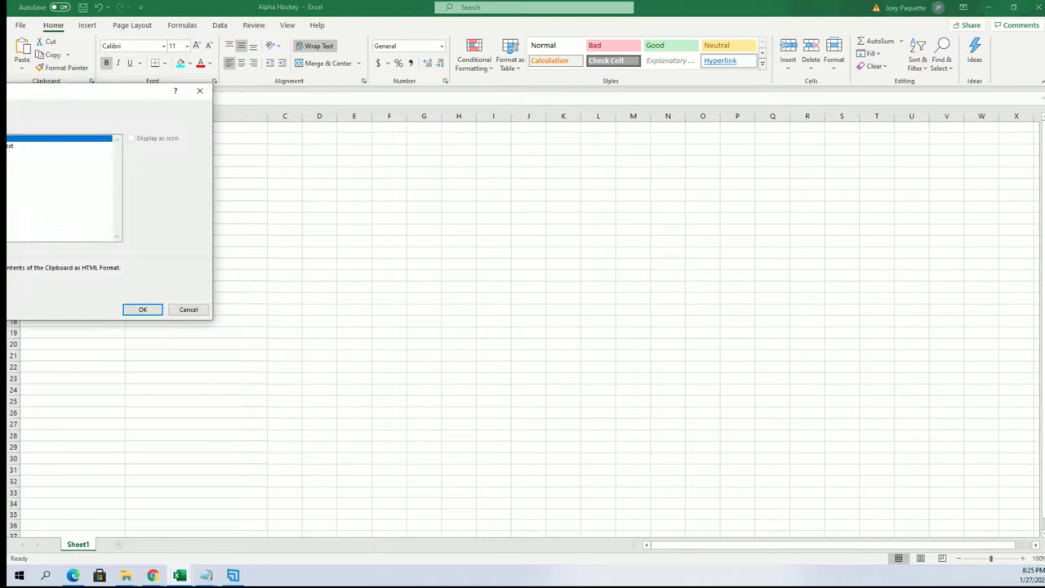
{"action": "left_click", "coordinate": [33, 146]}
{"action": "left_click", "coordinate": [143, 310]}
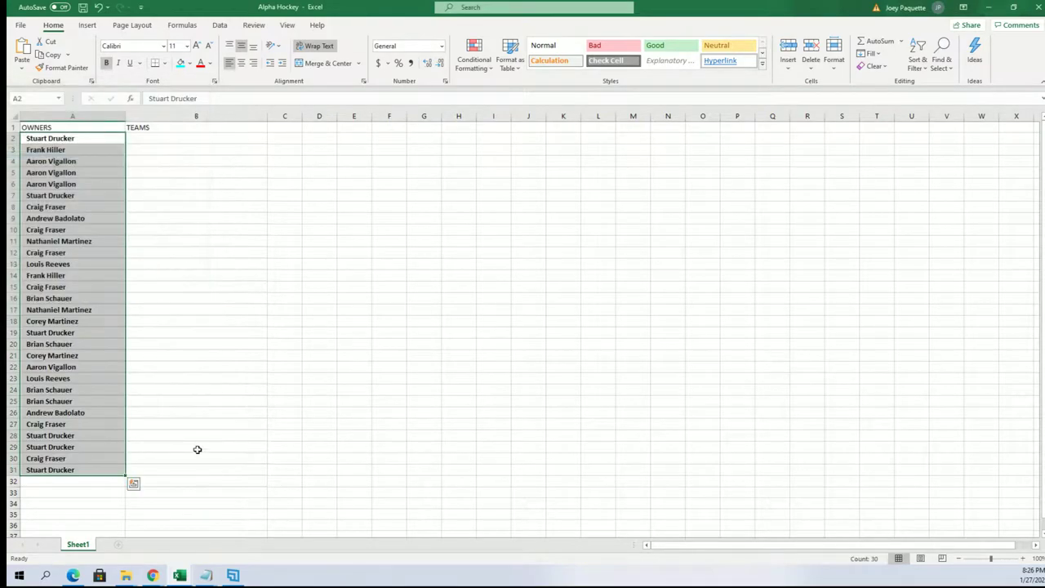
{"action": "left_click", "coordinate": [1024, 559]}
{"action": "left_click", "coordinate": [1023, 559]}
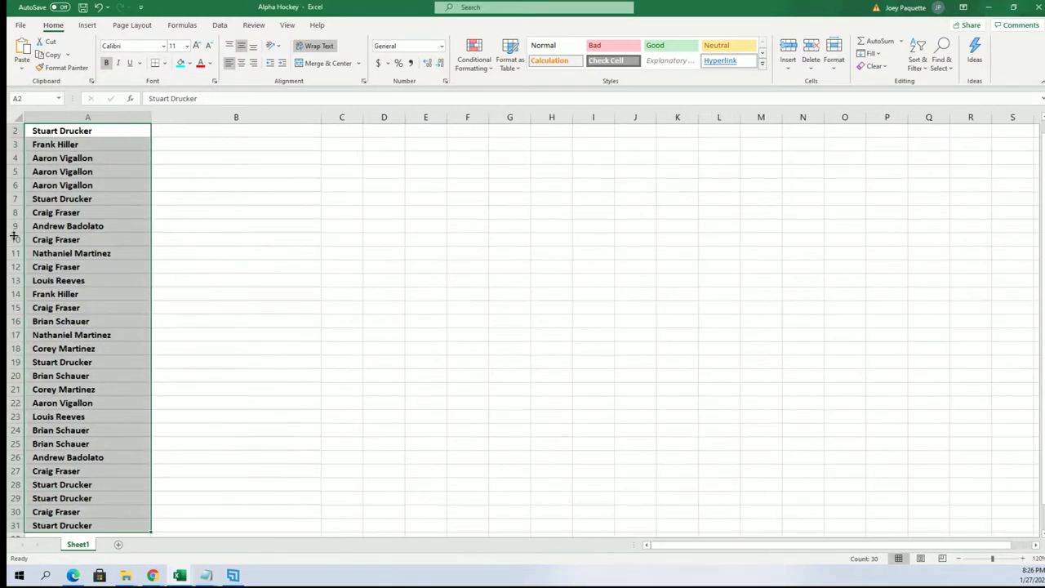
{"action": "key", "text": "alt+Tab"}
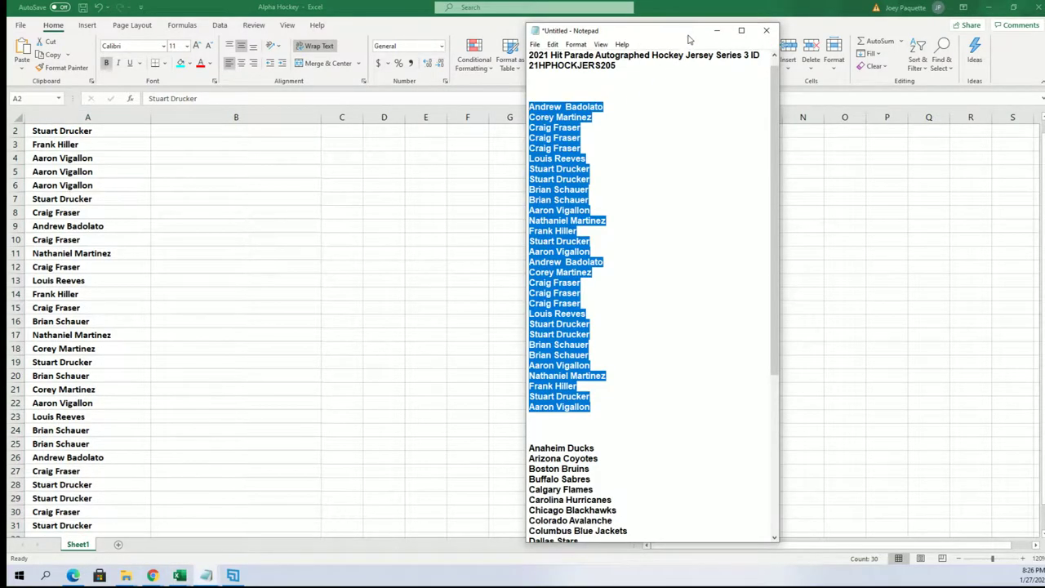
Bring the Notepad roster forward and delete the Vegas Golden Knights line
{"action": "key", "text": "alt+Tab"}
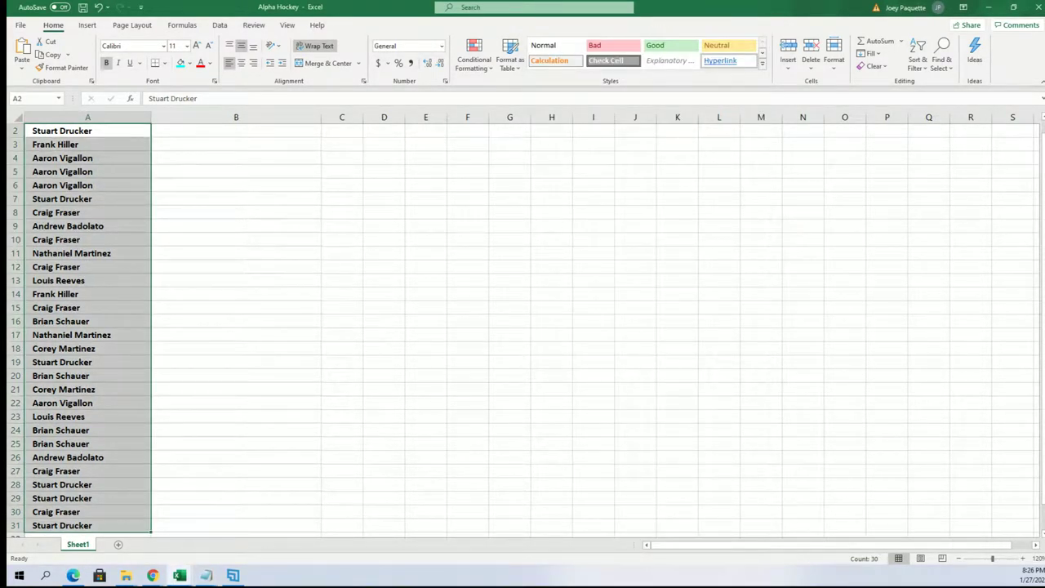
{"action": "key", "text": "alt+Tab"}
{"action": "key", "text": "alt+Tab"}
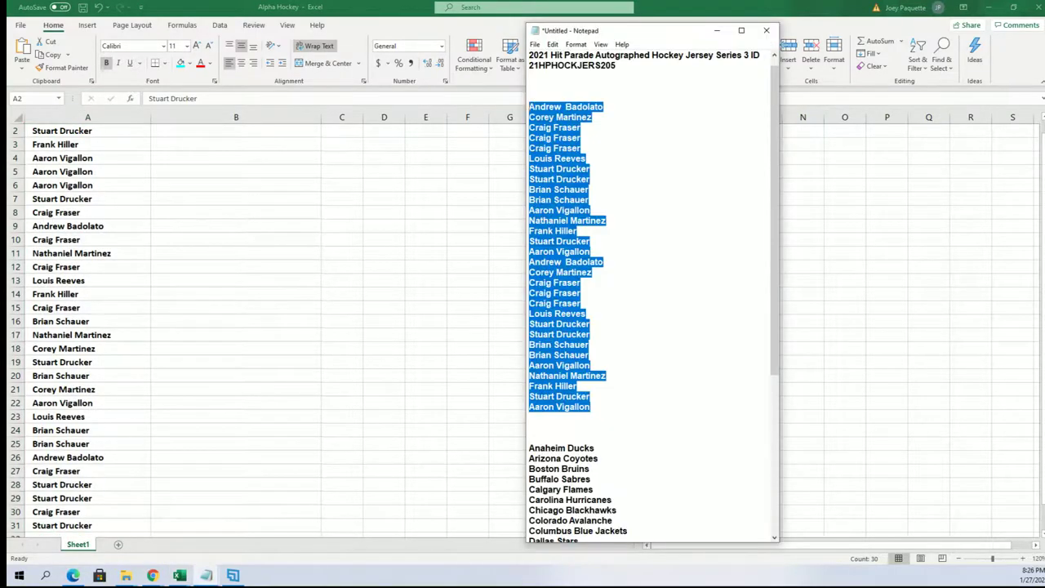
{"action": "left_click_drag", "start_coordinate": [674, 24], "coordinate": [680, 3]}
{"action": "scroll", "coordinate": [663, 510], "scroll_direction": "down", "scroll_amount": 6}
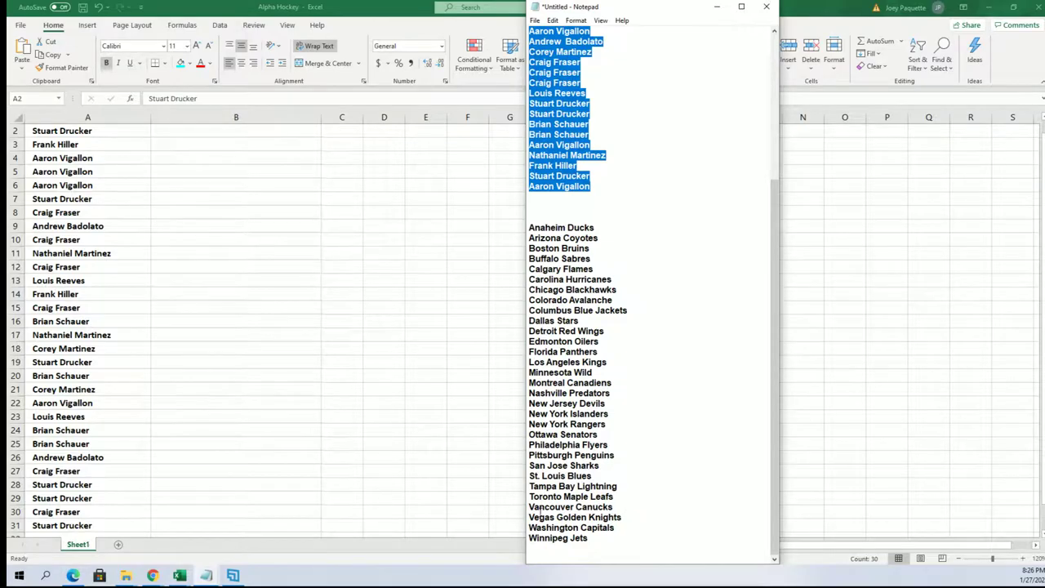
{"action": "left_click_drag", "start_coordinate": [529, 517], "coordinate": [651, 517]}
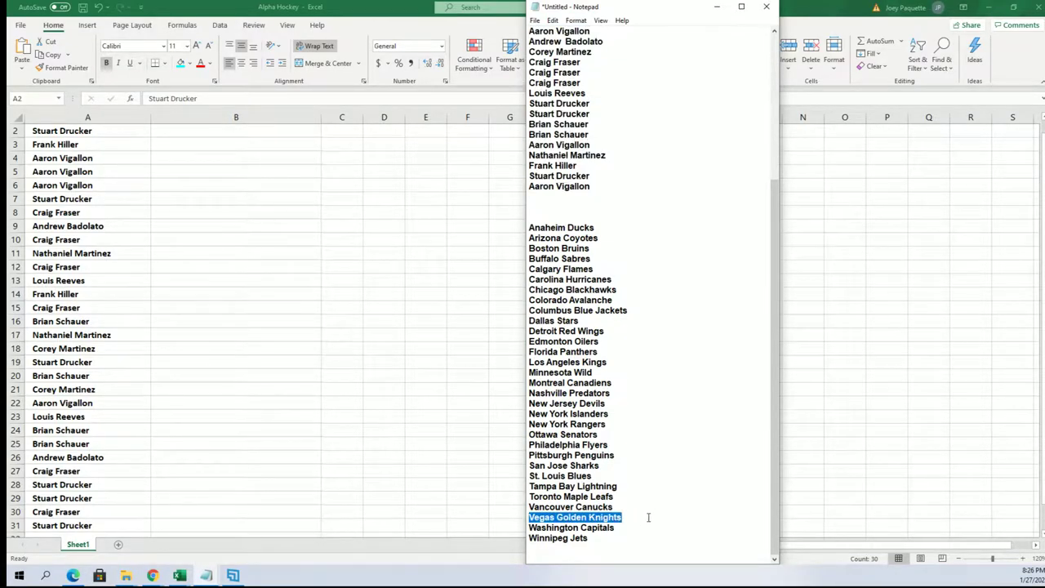
{"action": "key", "text": "BackSpace"}
{"action": "key", "text": "BackSpace"}
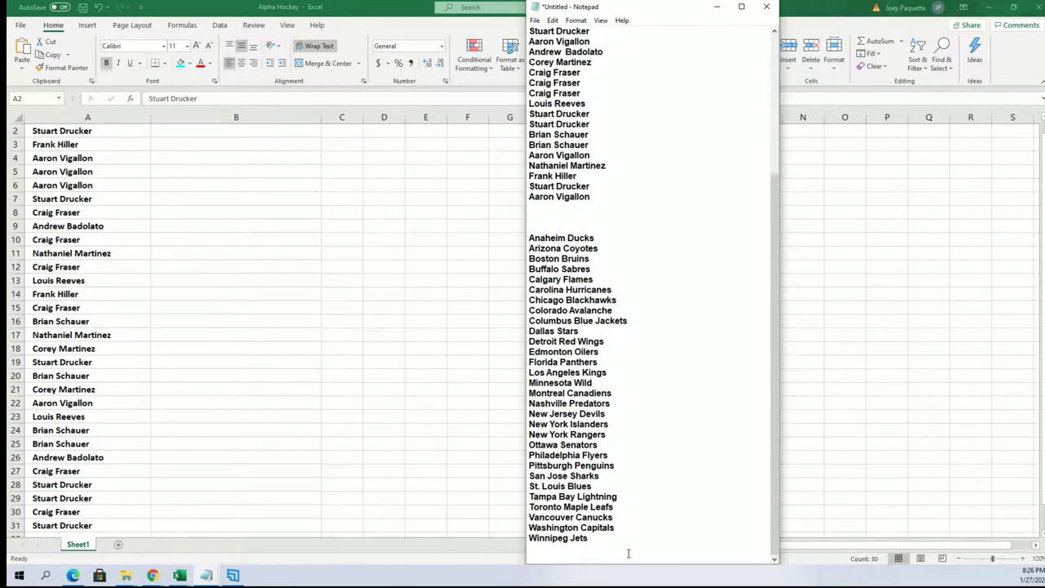
Copy the 30 team names from Anaheim Ducks through Winnipeg Jets
{"action": "left_click_drag", "start_coordinate": [589, 538], "coordinate": [528, 237]}
{"action": "right_click", "coordinate": [573, 248]}
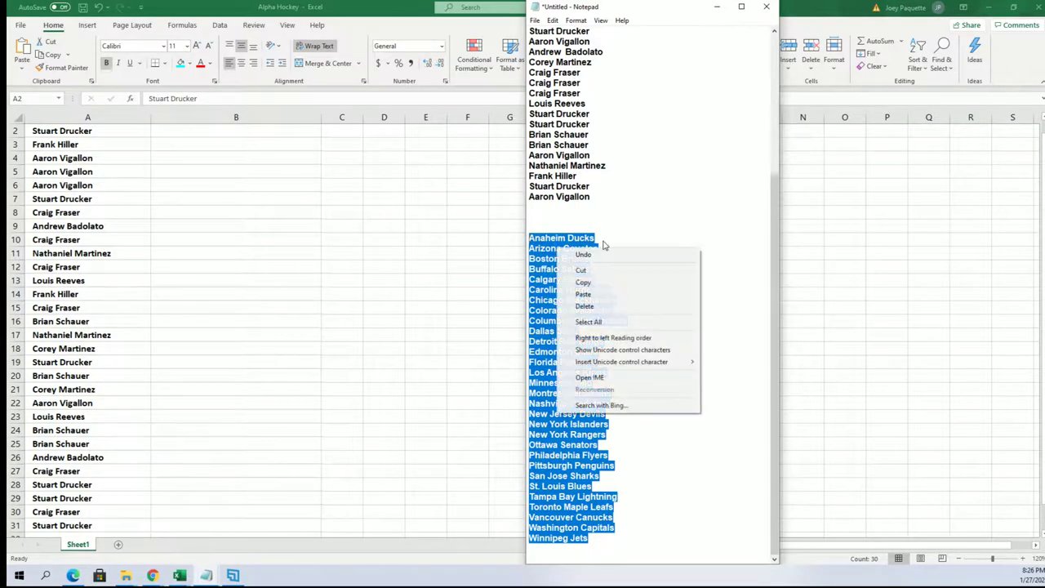
{"action": "left_click", "coordinate": [586, 284]}
{"action": "key", "text": "alt+Tab"}
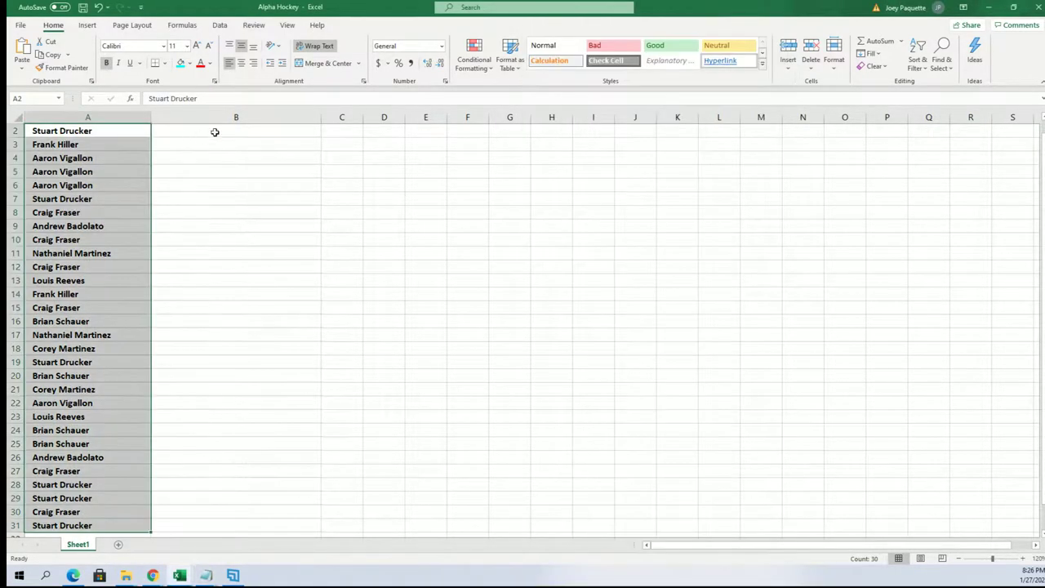
Open a fresh List Randomizer page and paste the team names into its list box
{"action": "left_click", "coordinate": [990, 6]}
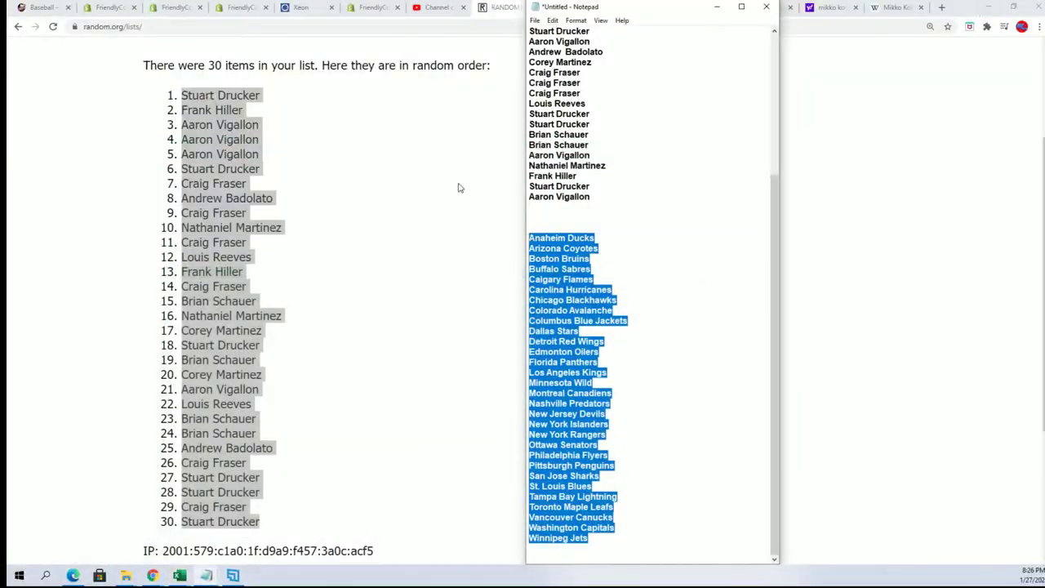
{"action": "left_click", "coordinate": [322, 249]}
{"action": "scroll", "coordinate": [322, 248], "scroll_direction": "up", "scroll_amount": 2}
{"action": "mouse_move", "coordinate": [367, 72]}
{"action": "left_click", "coordinate": [386, 90]}
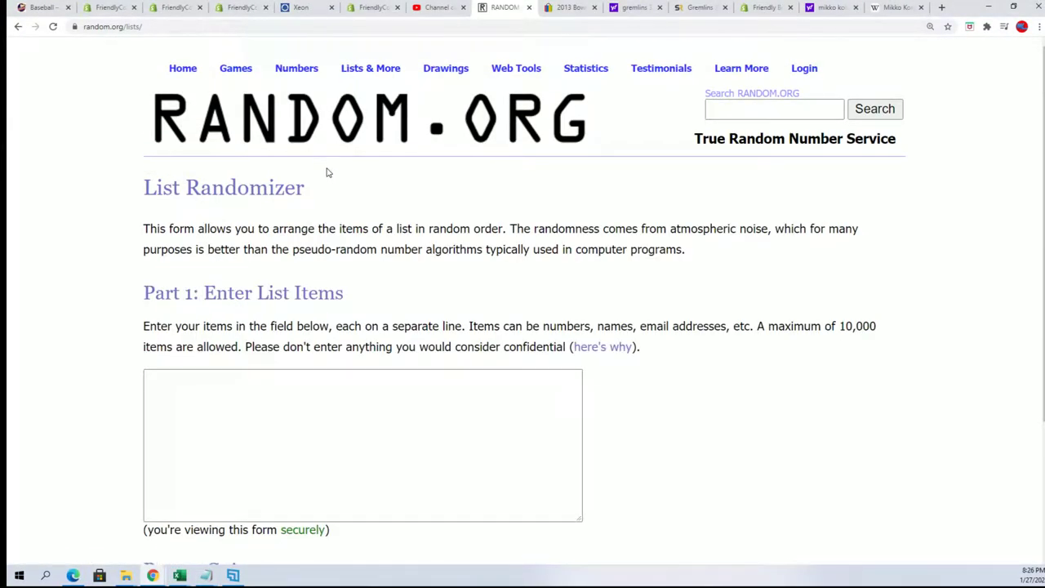
{"action": "left_click", "coordinate": [162, 380]}
{"action": "right_click", "coordinate": [161, 381]}
{"action": "left_click", "coordinate": [198, 468]}
Randomize the 30 teams and reshuffle them repeatedly until Minnesota Wild leads the list
{"action": "scroll", "coordinate": [272, 471], "scroll_direction": "down", "scroll_amount": 2}
{"action": "left_click", "coordinate": [181, 448]}
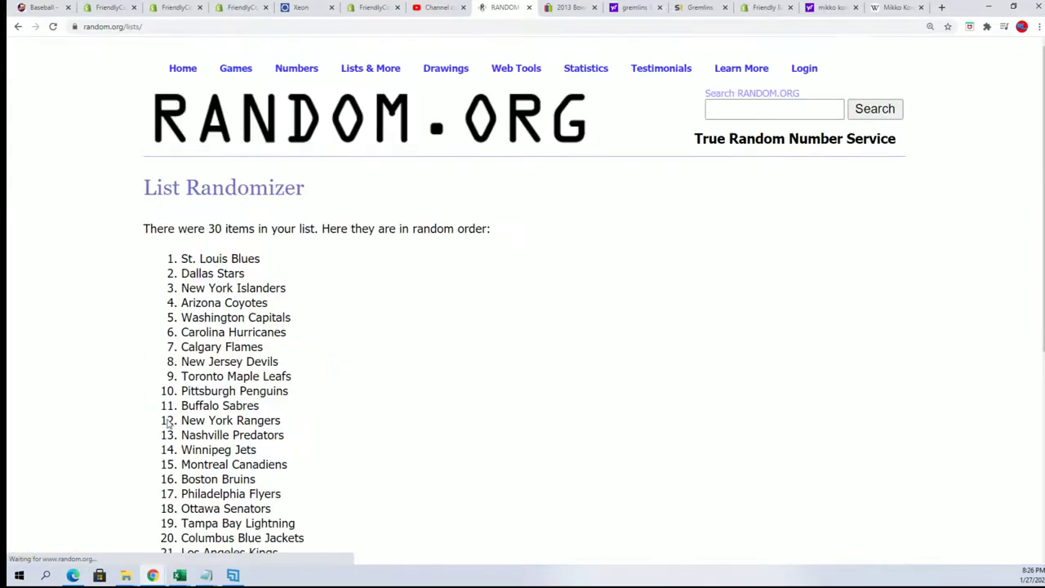
{"action": "scroll", "coordinate": [163, 419], "scroll_direction": "down", "scroll_amount": 4}
{"action": "left_click", "coordinate": [166, 446]}
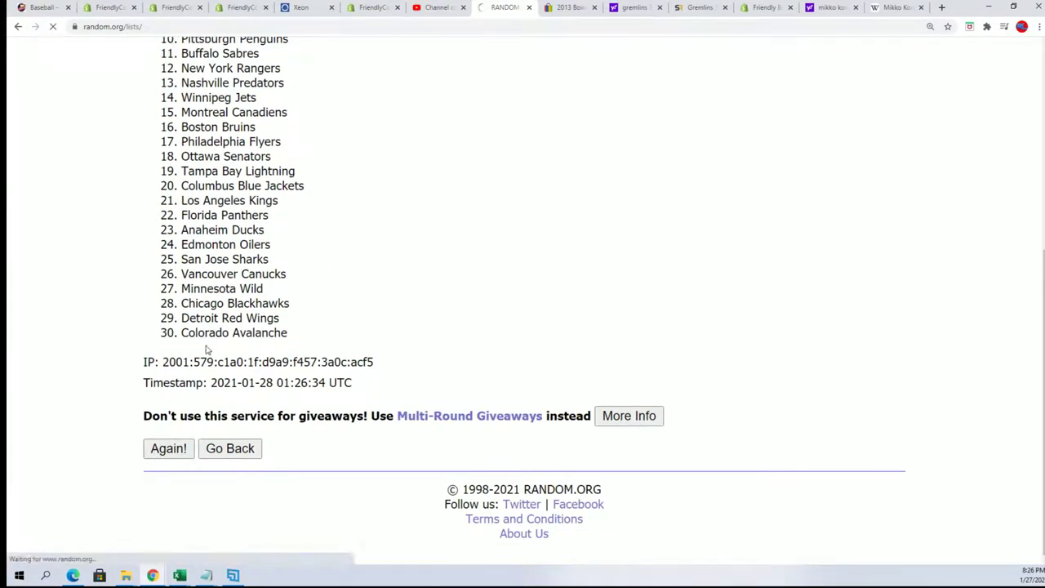
{"action": "scroll", "coordinate": [203, 347], "scroll_direction": "down", "scroll_amount": 4}
{"action": "left_click", "coordinate": [166, 446]}
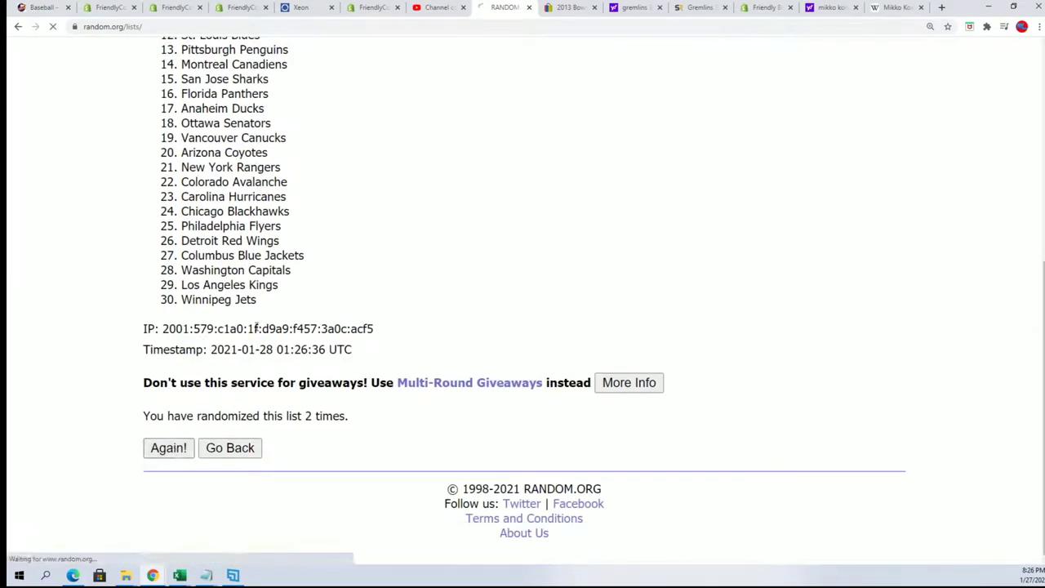
{"action": "scroll", "coordinate": [255, 328], "scroll_direction": "down", "scroll_amount": 5}
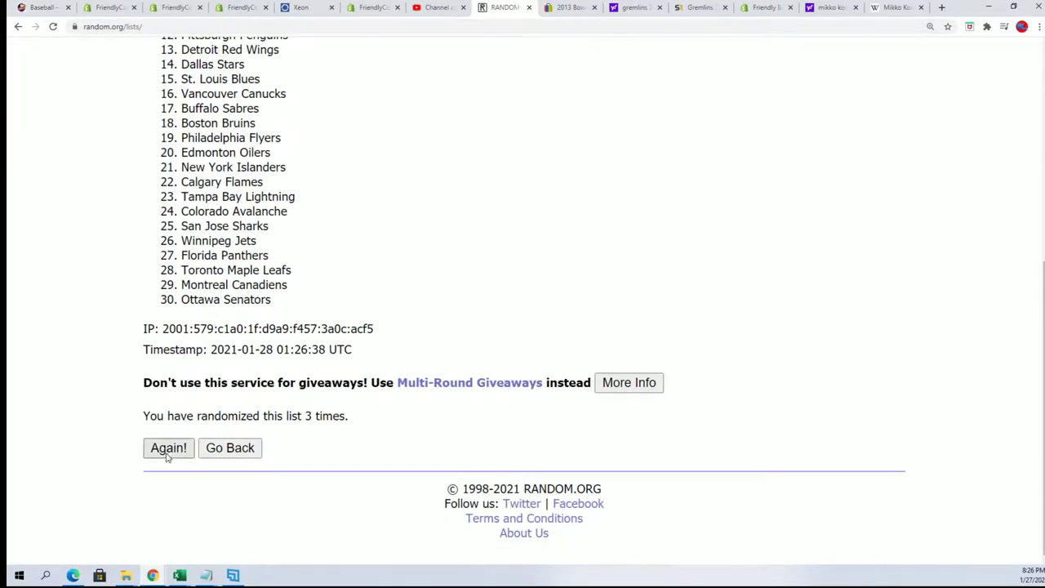
{"action": "left_click", "coordinate": [168, 448]}
{"action": "scroll", "coordinate": [183, 438], "scroll_direction": "down", "scroll_amount": 5}
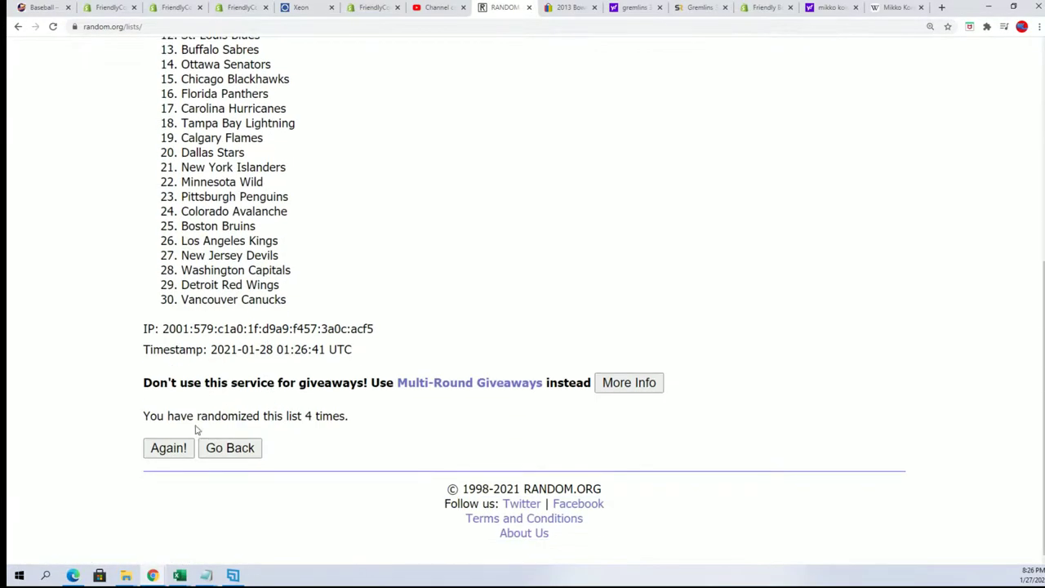
{"action": "left_click", "coordinate": [166, 449]}
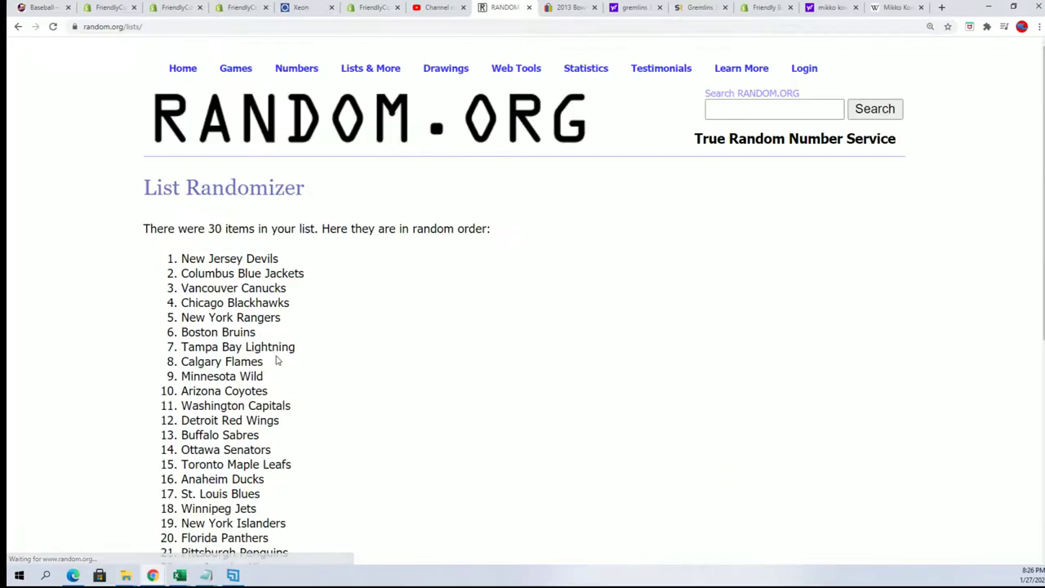
{"action": "scroll", "coordinate": [275, 362], "scroll_direction": "down", "scroll_amount": 5}
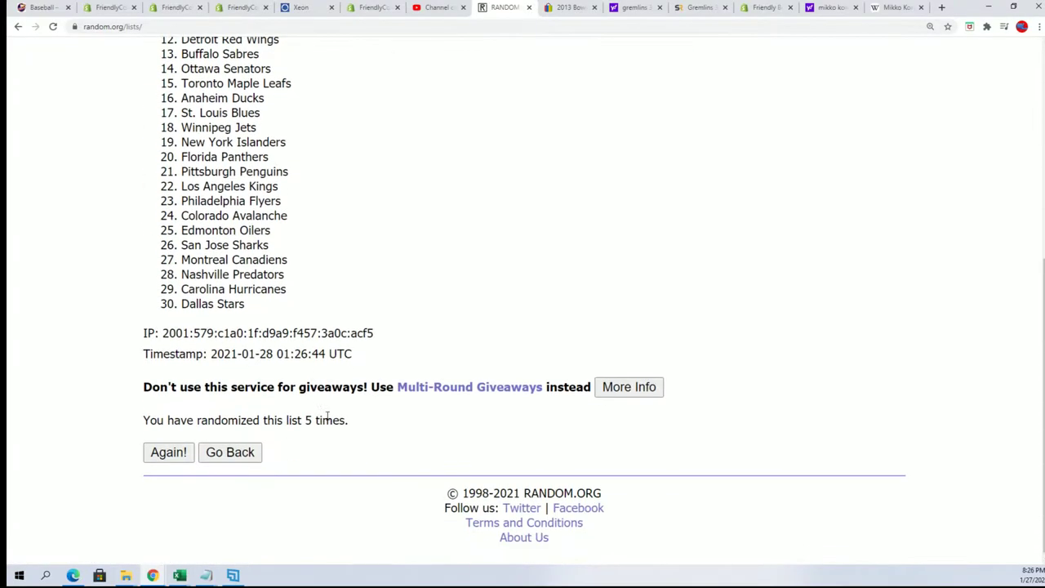
{"action": "left_click", "coordinate": [168, 452]}
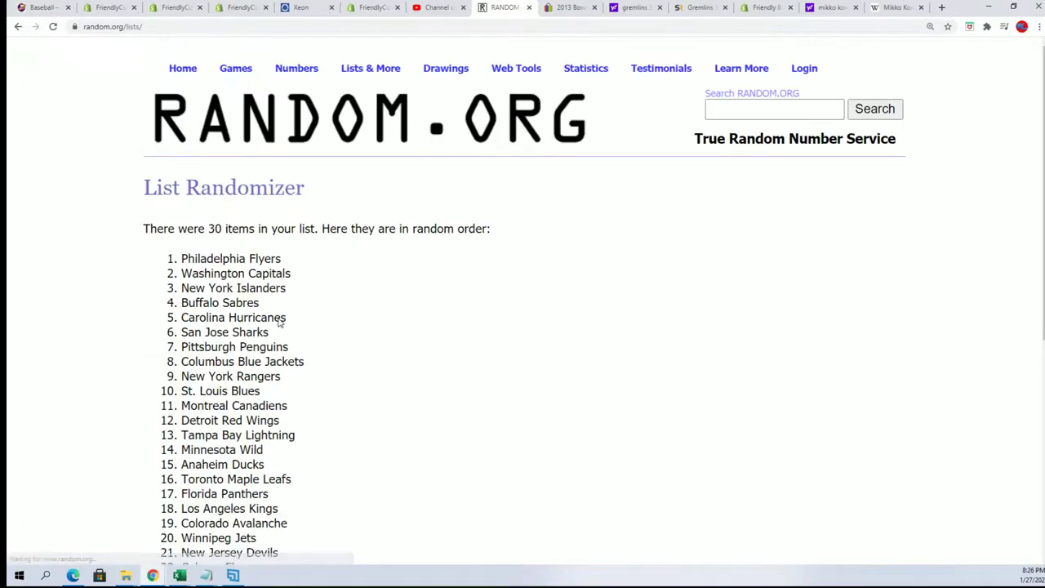
{"action": "scroll", "coordinate": [334, 446], "scroll_direction": "down", "scroll_amount": 5}
{"action": "scroll", "coordinate": [346, 462], "scroll_direction": "down", "scroll_amount": 1}
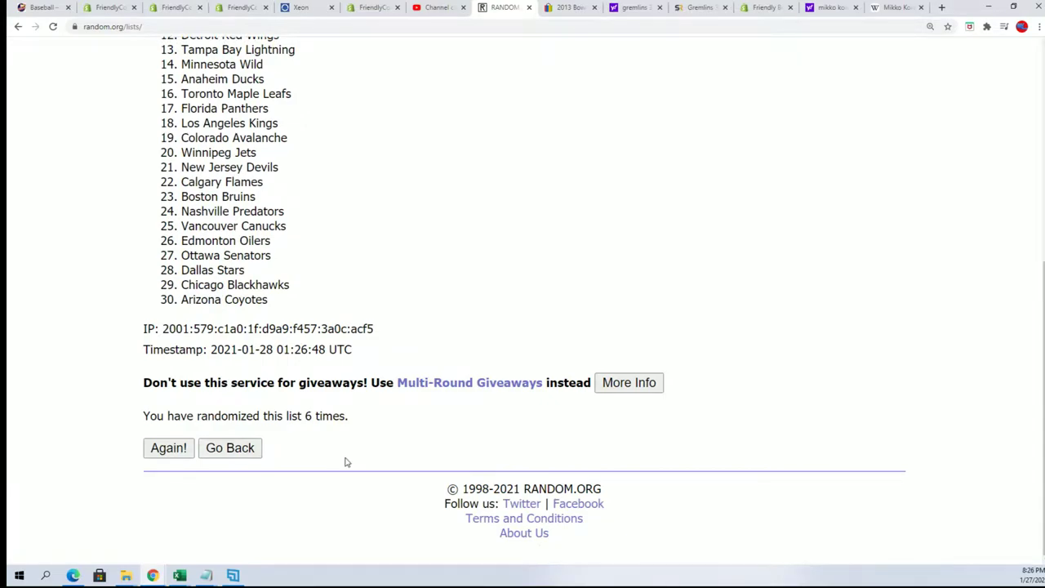
{"action": "left_click", "coordinate": [157, 451]}
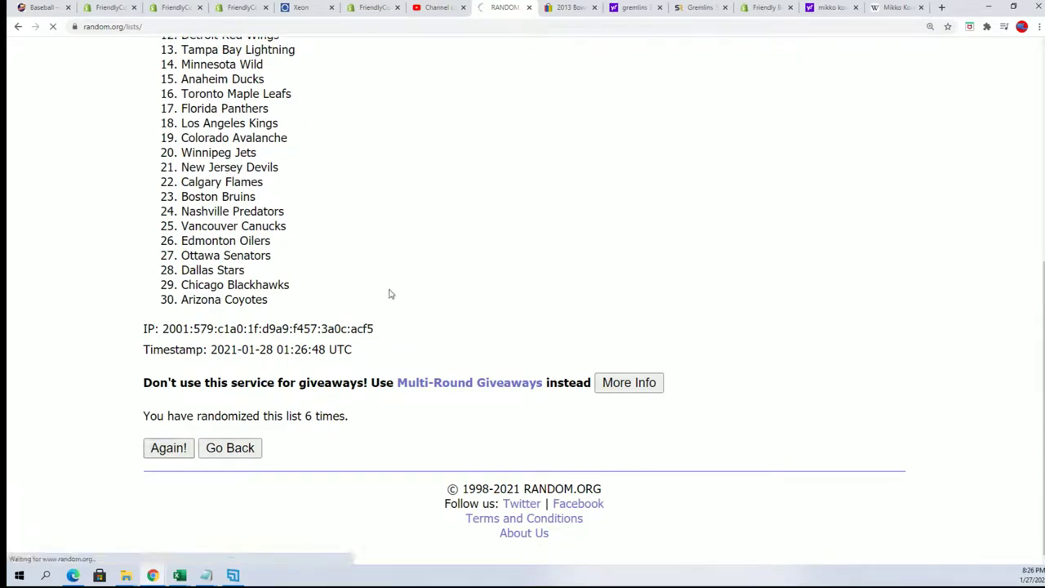
{"action": "scroll", "coordinate": [390, 291], "scroll_direction": "down", "scroll_amount": 2}
Select and copy the 30 randomized team names
{"action": "left_click_drag", "start_coordinate": [159, 138], "coordinate": [354, 415]}
{"action": "scroll", "coordinate": [346, 397], "scroll_direction": "down", "scroll_amount": 2}
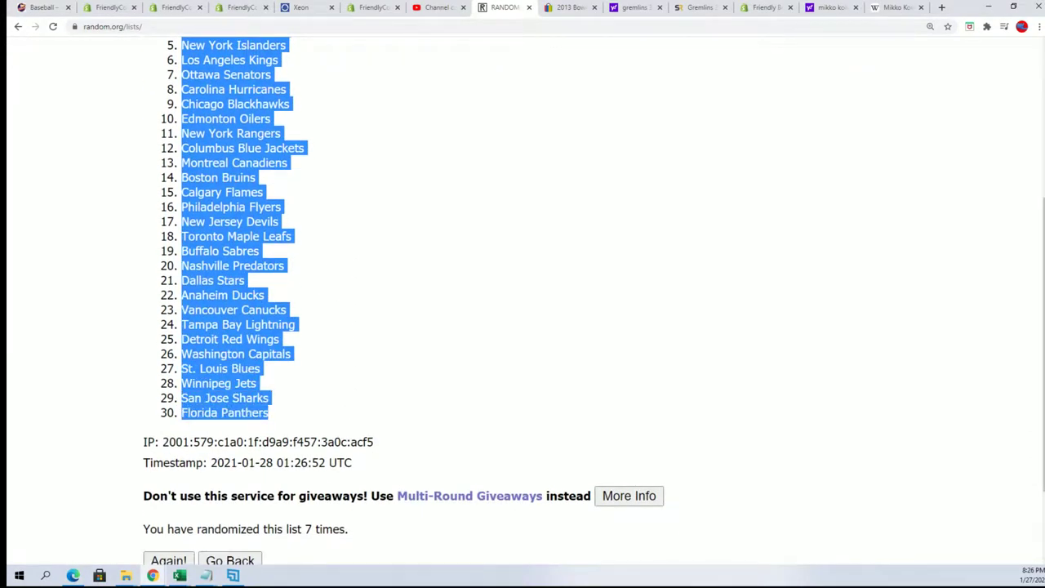
{"action": "right_click", "coordinate": [246, 273]}
{"action": "left_click", "coordinate": [253, 284]}
{"action": "scroll", "coordinate": [367, 384], "scroll_direction": "up", "scroll_amount": 2}
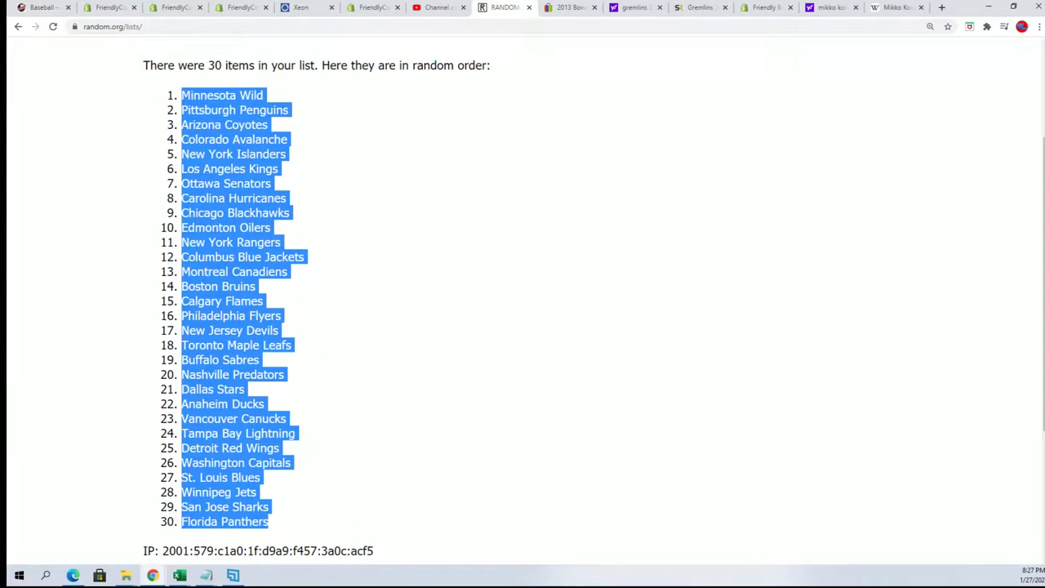
{"action": "key", "text": "alt+Tab"}
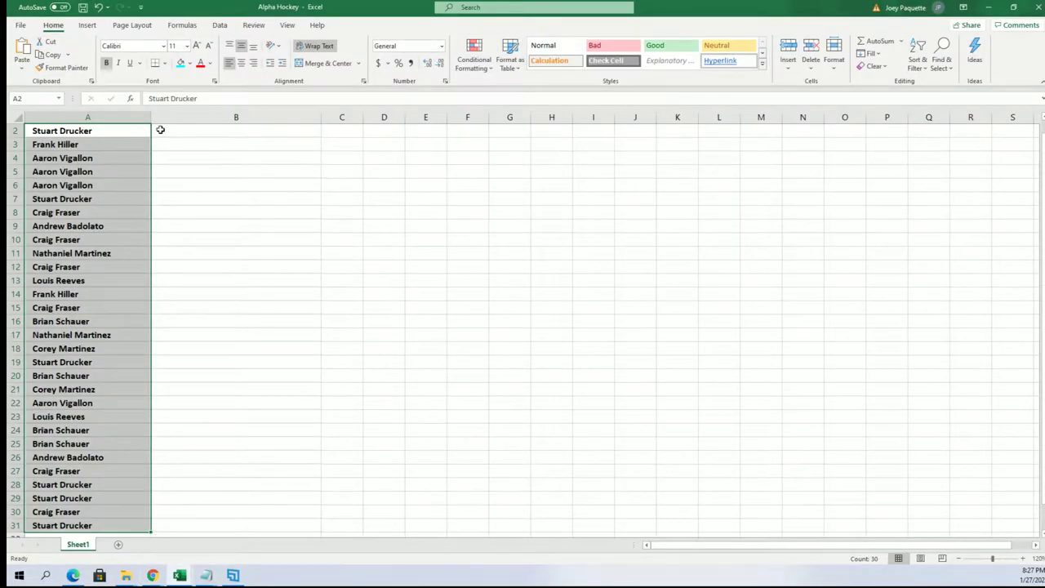
Paste the teams as Text into B2:B31, then narrow column A to fit the owner names
{"action": "left_click", "coordinate": [161, 129]}
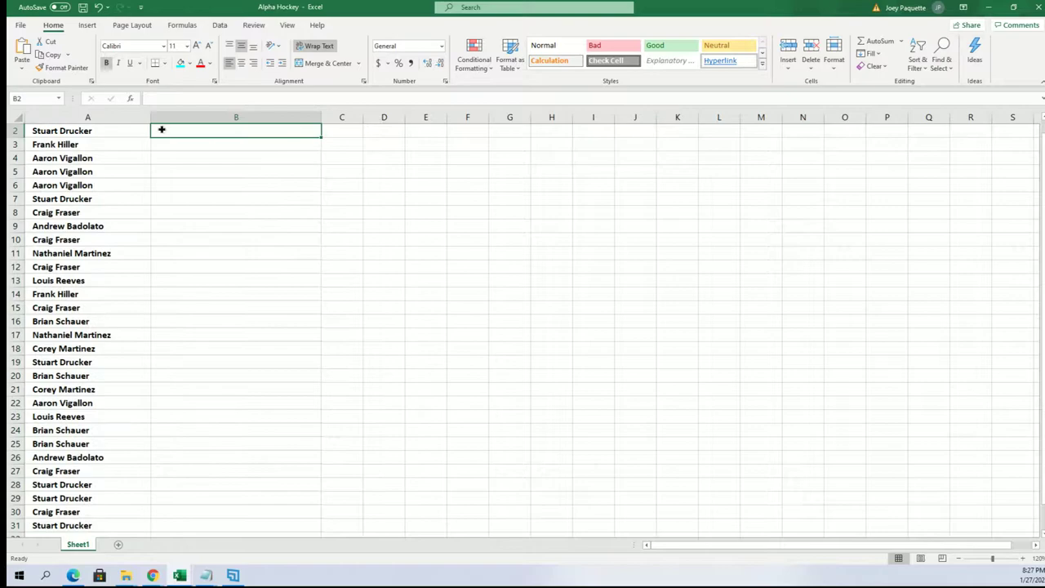
{"action": "right_click", "coordinate": [162, 130]}
{"action": "left_click", "coordinate": [205, 204]}
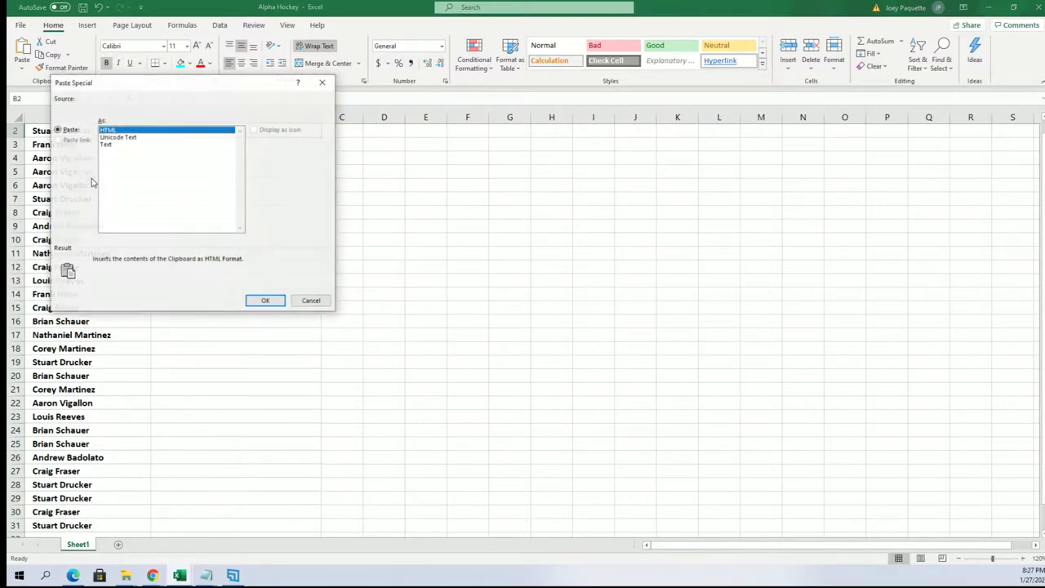
{"action": "left_click", "coordinate": [112, 144]}
{"action": "left_click", "coordinate": [255, 301]}
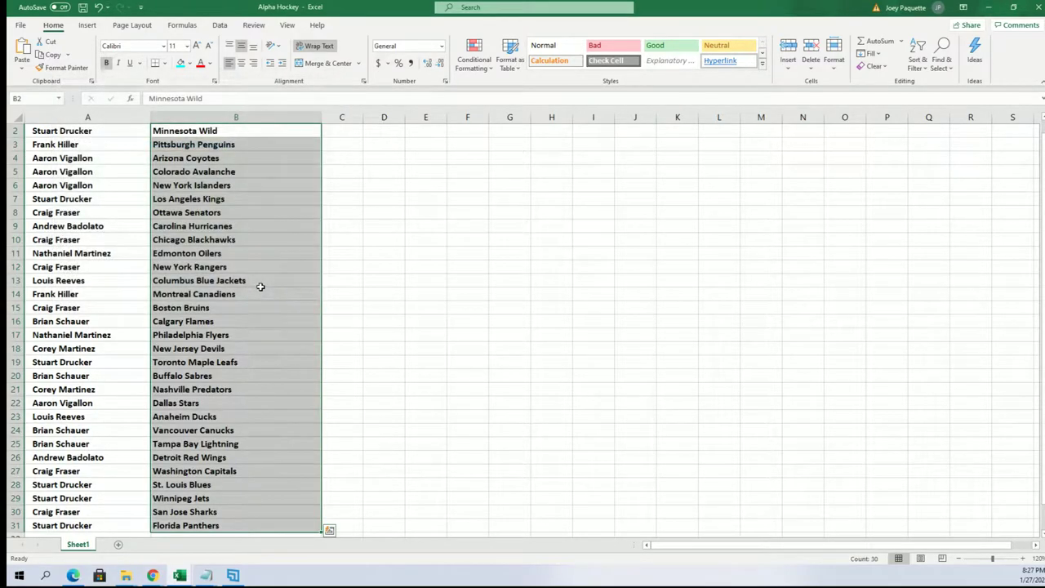
{"action": "left_click", "coordinate": [135, 117]}
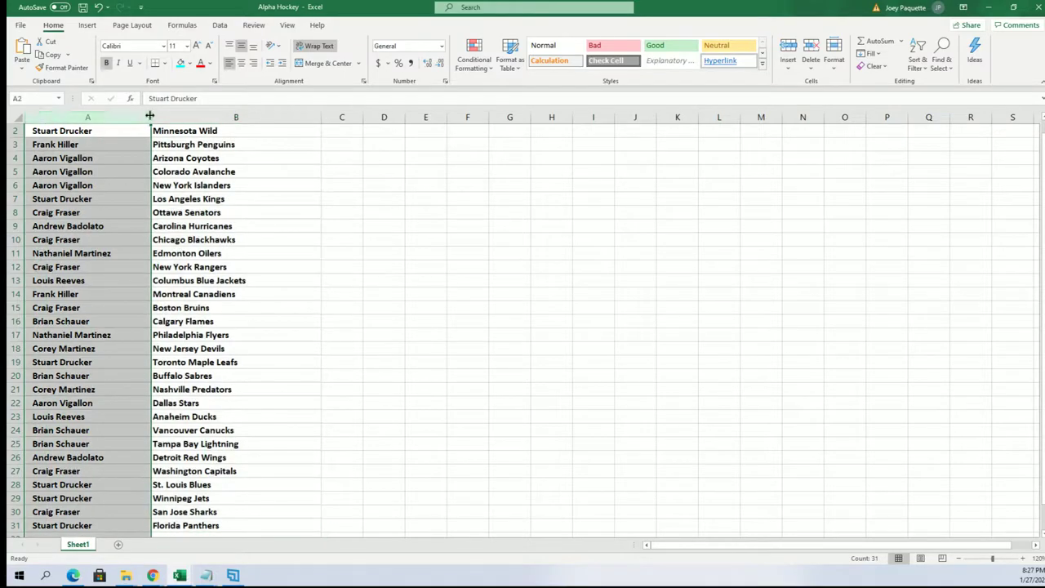
{"action": "left_click_drag", "start_coordinate": [149, 117], "coordinate": [117, 117]}
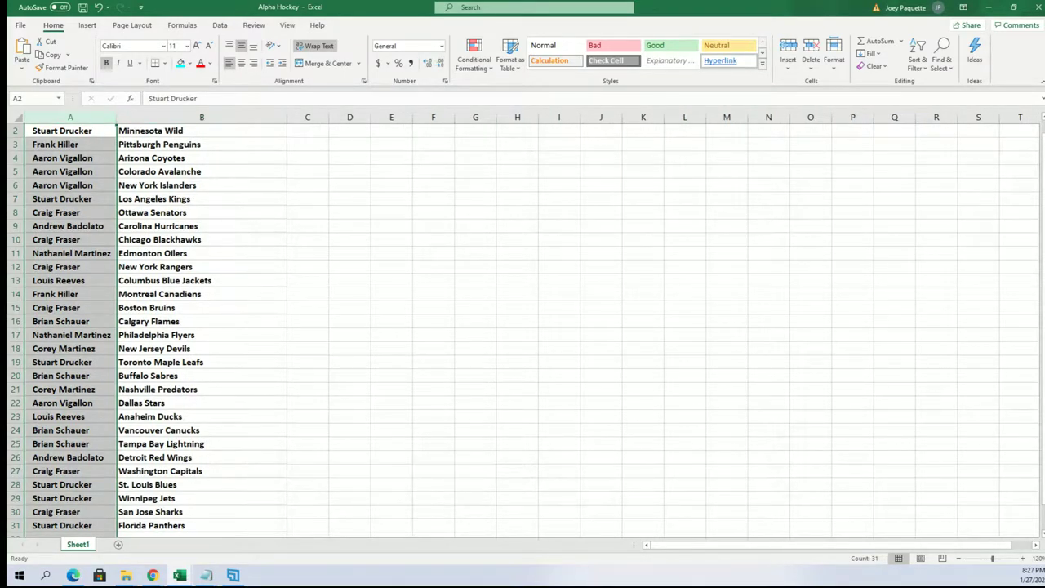